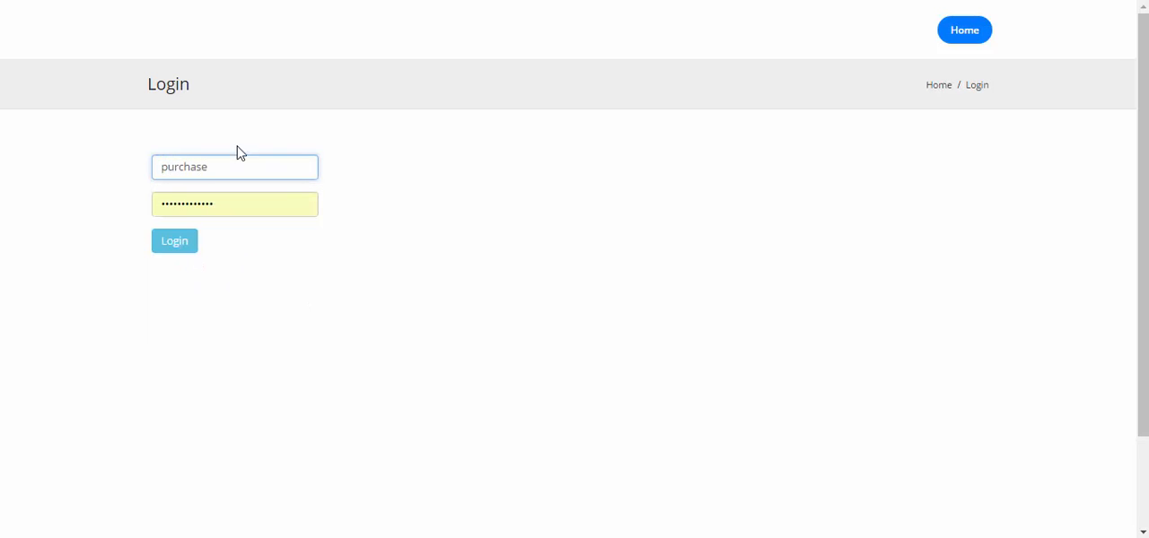
Log in with the prefilled credentials and open the SCM Material Requisition list.
left_click(187, 253)
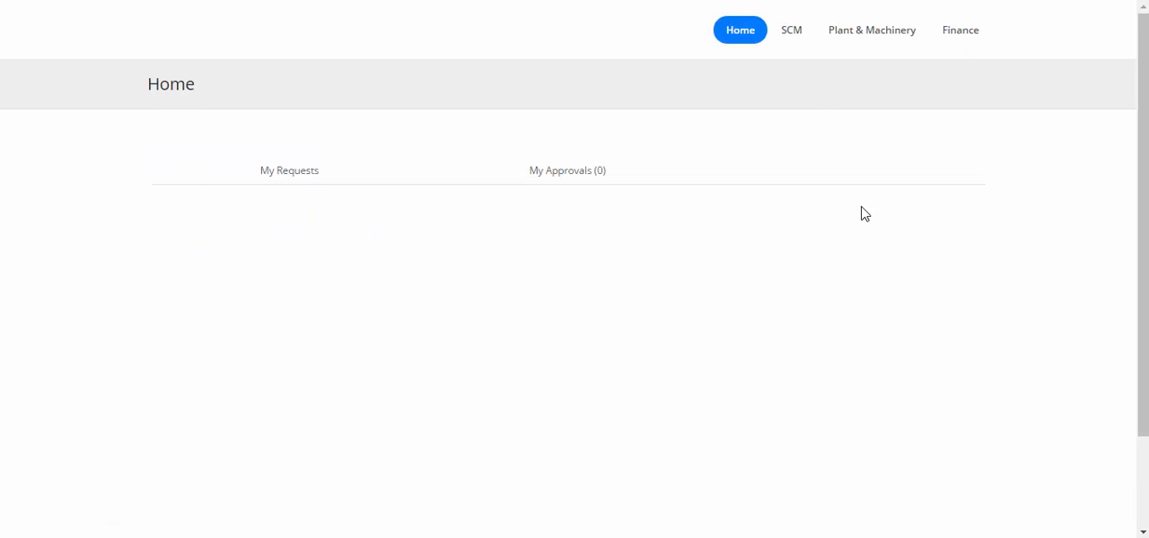
mouse_move(794, 40)
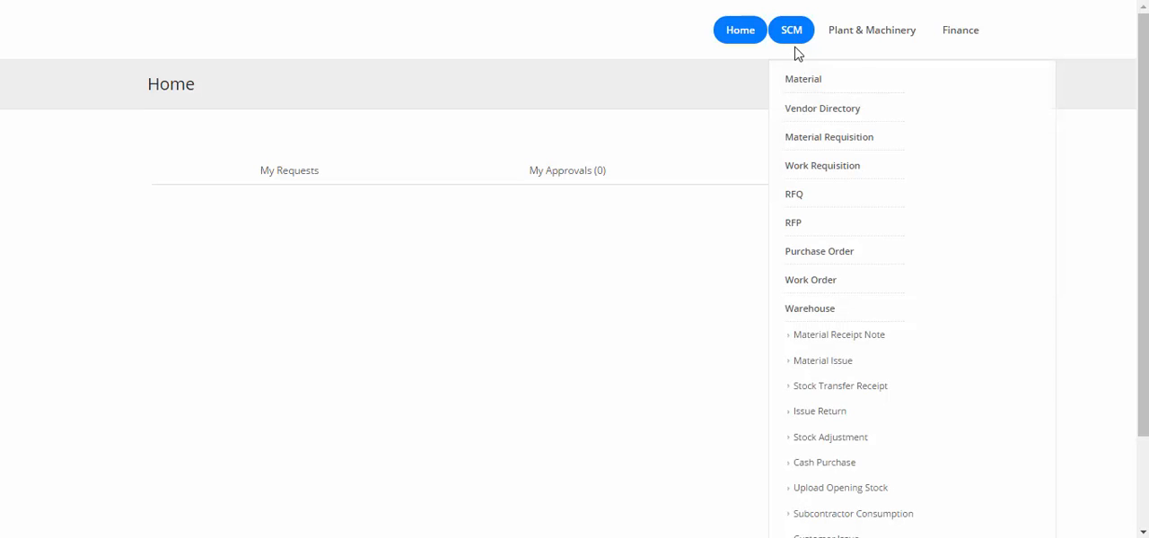
left_click(810, 141)
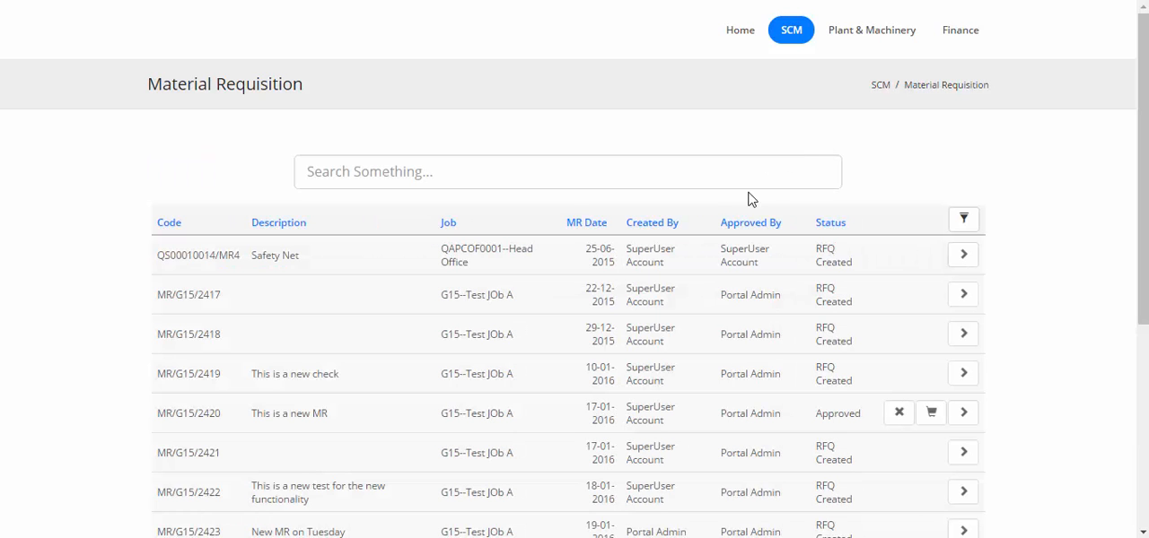
Sort the requisitions by newest MR date and start an RFQ from the approved requisition "This is a new MR for G15 job".
left_click(585, 224)
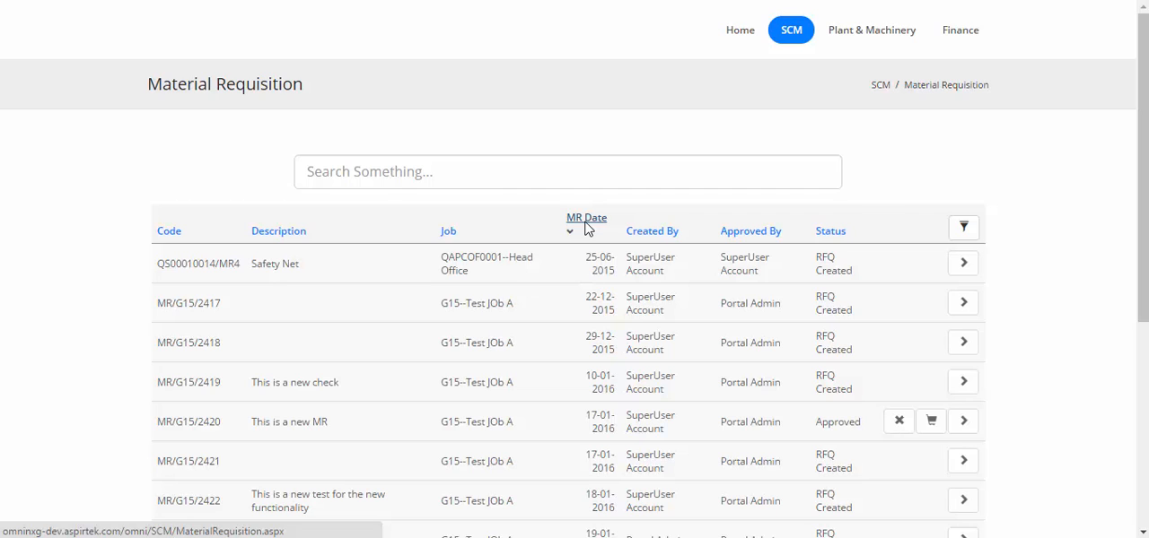
left_click(586, 224)
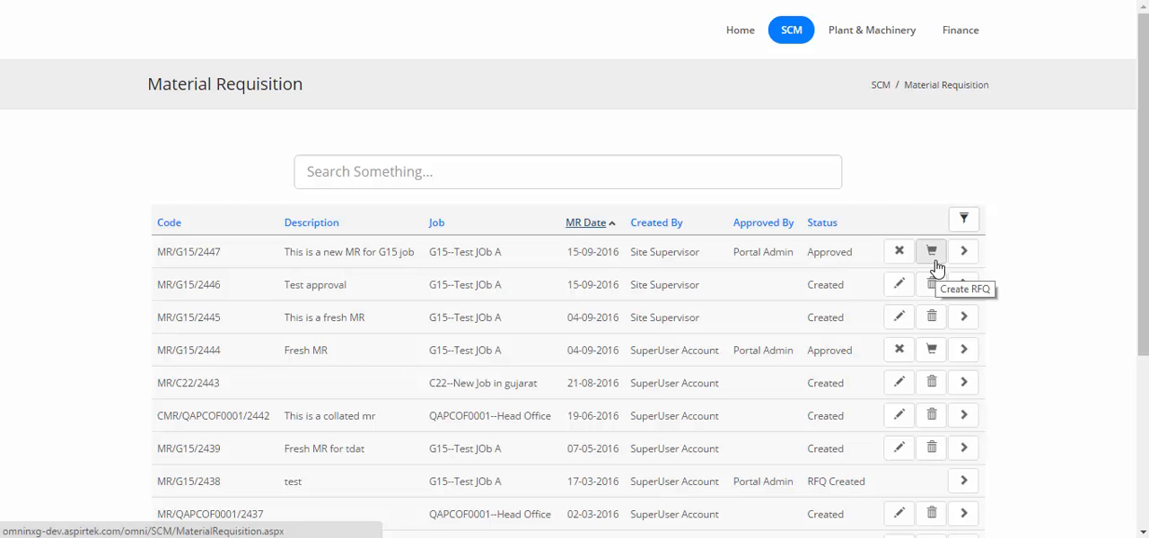
left_click(933, 253)
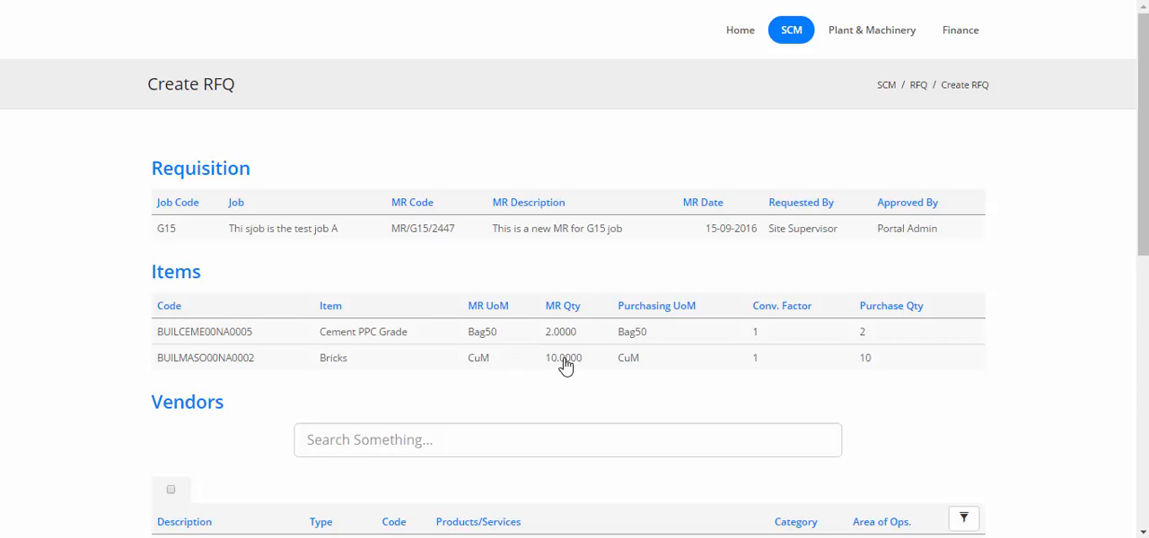
Select the vendors Technical and Scientific Sales, Winget Construction Equipment P.Ltd. and Chirag Multani & Associates, and save the RFQ.
scroll(572, 386, "down", 3)
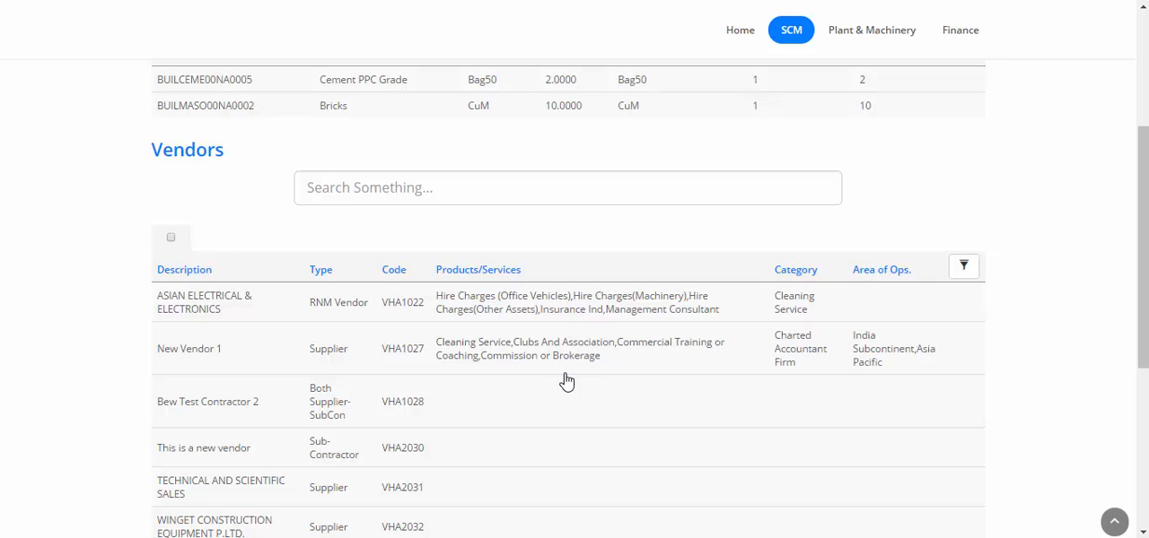
scroll(566, 382, "up", 1)
scroll(566, 382, "up", 1)
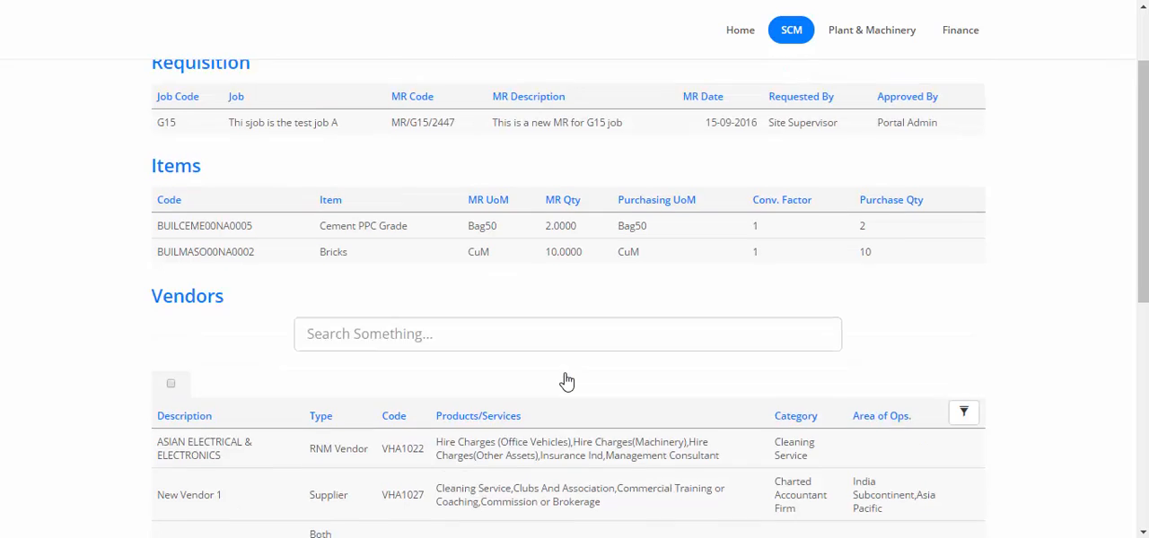
scroll(566, 382, "down", 4)
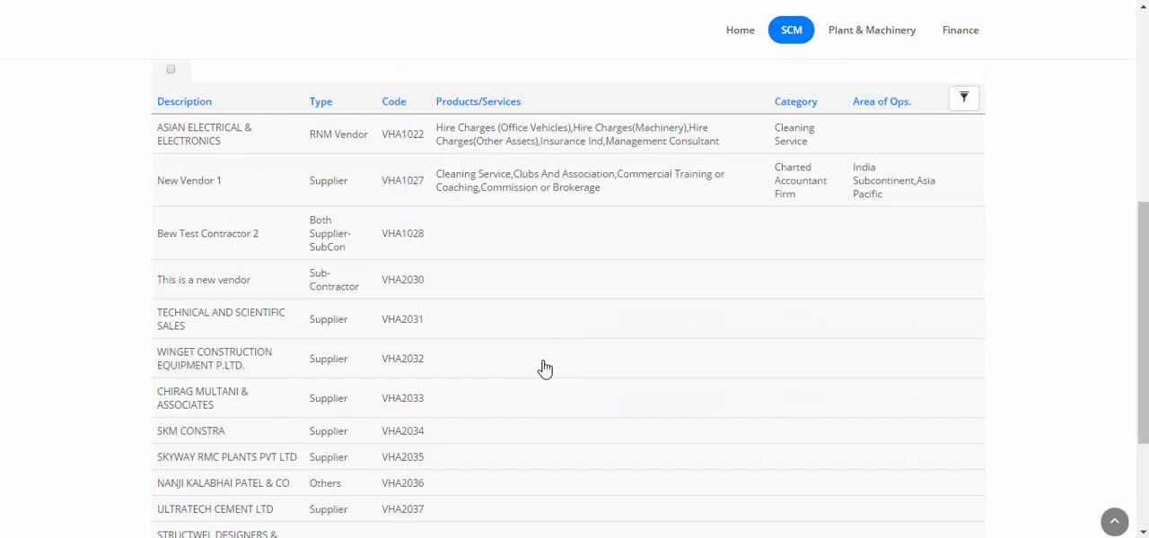
left_click(306, 327)
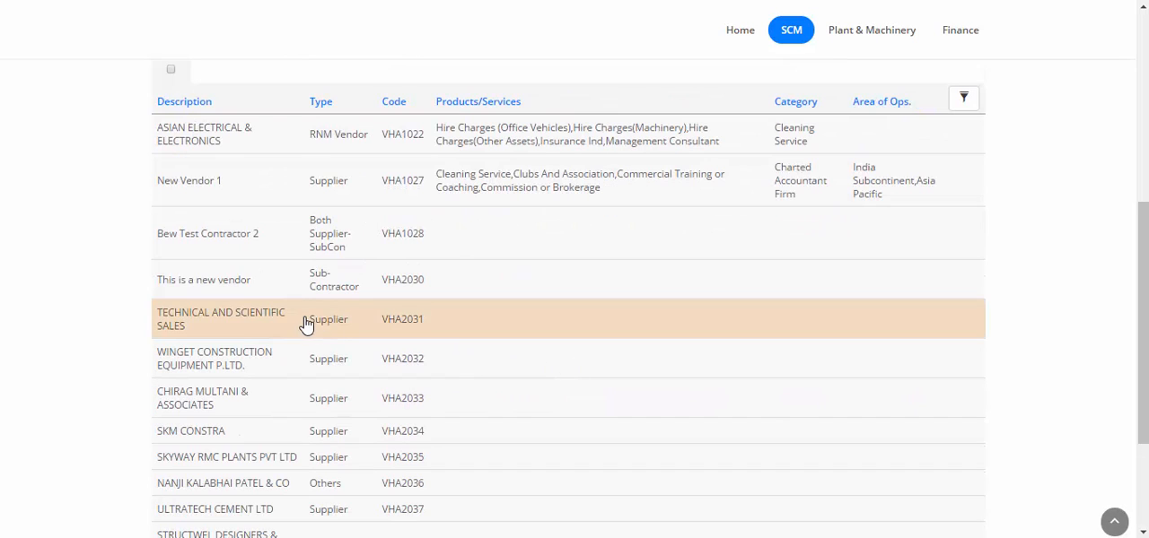
left_click(349, 359)
left_click(321, 398)
scroll(546, 374, "down", 2)
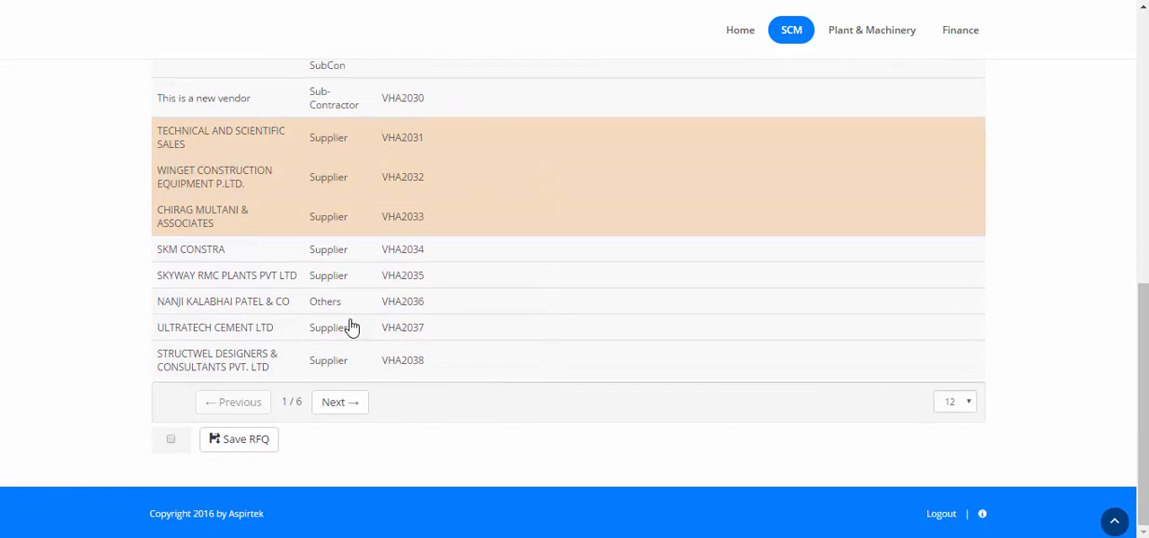
left_click(243, 446)
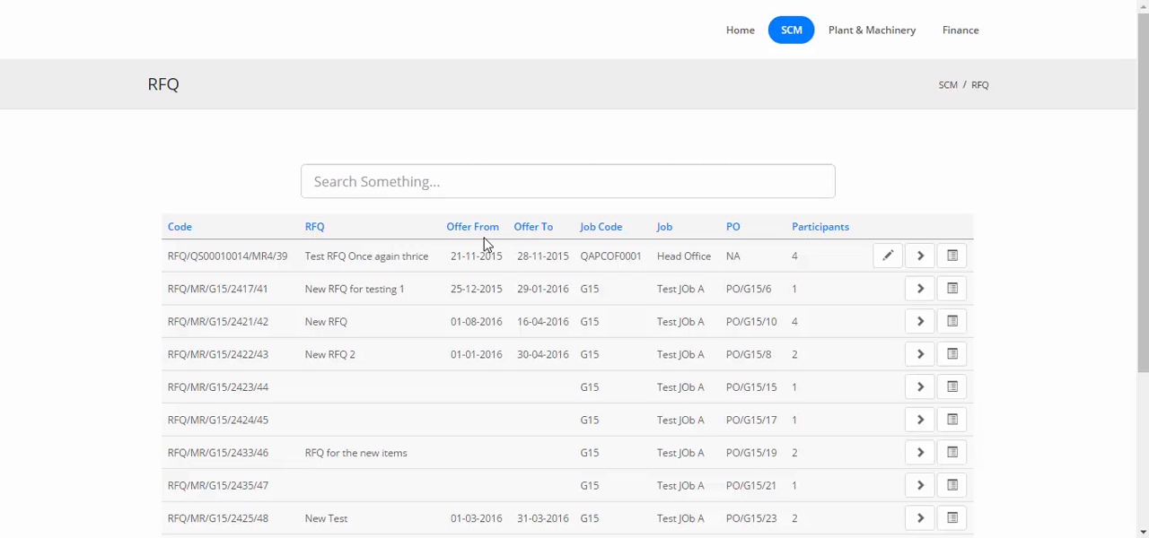
Find the newly saved RFQ for job G15 on the second page of the RFQ list and open it for editing.
scroll(769, 296, "down", 3)
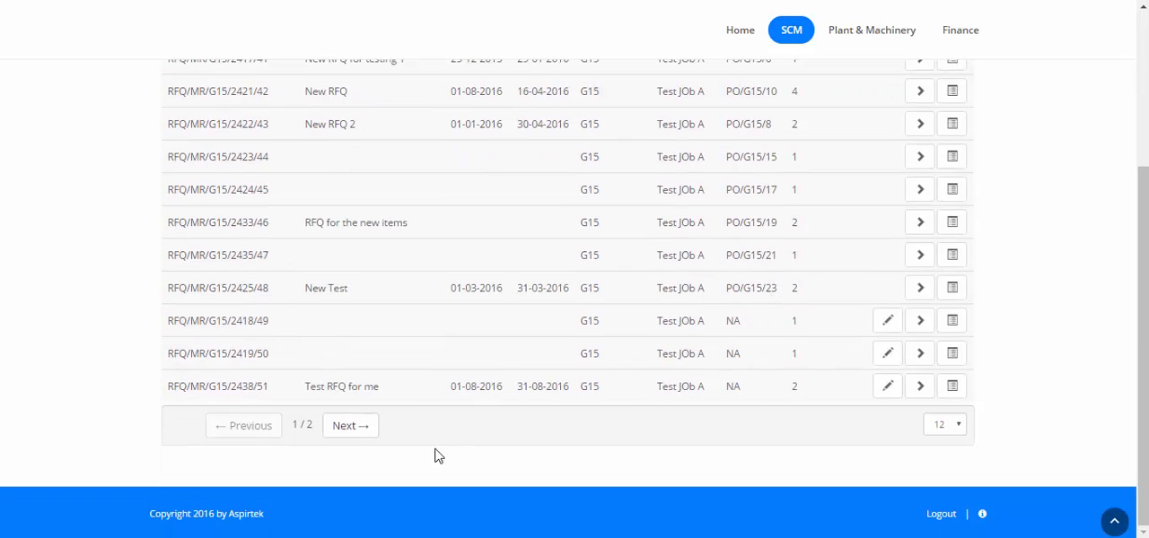
scroll(476, 426, "up", 3)
scroll(489, 429, "down", 3)
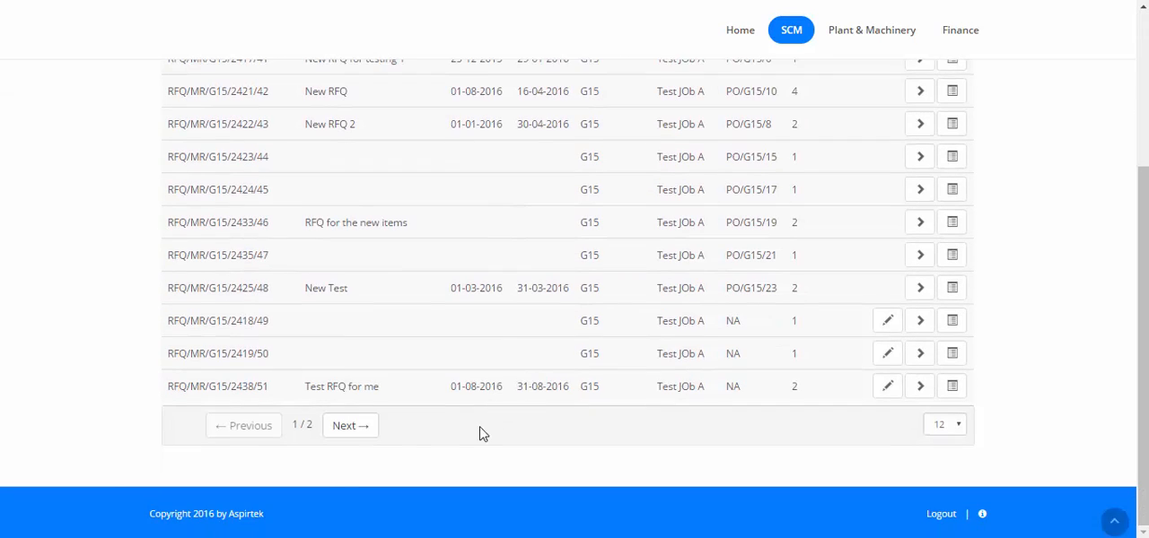
left_click(350, 426)
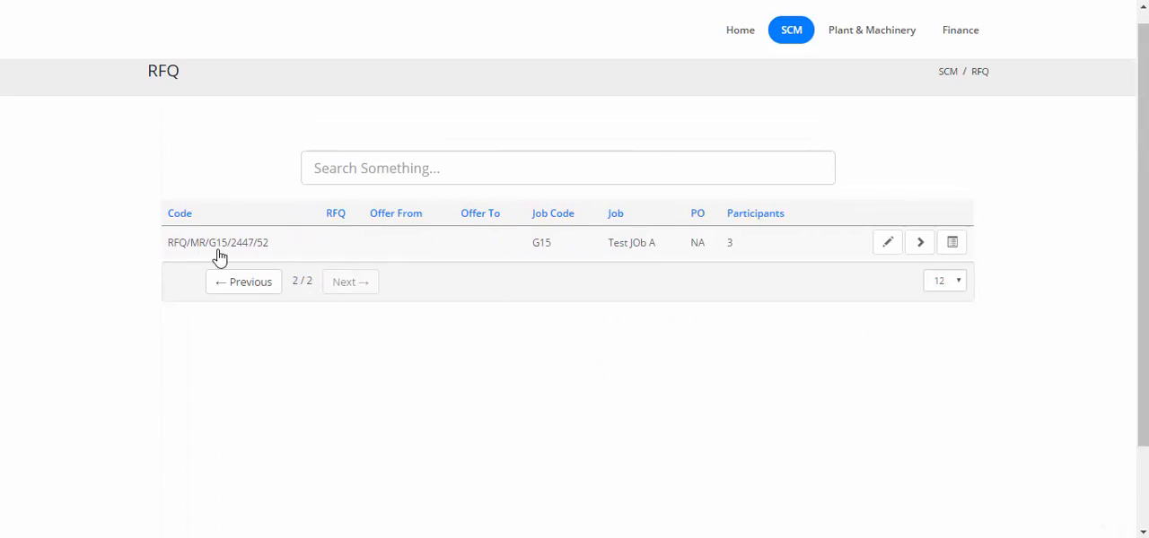
left_click(889, 244)
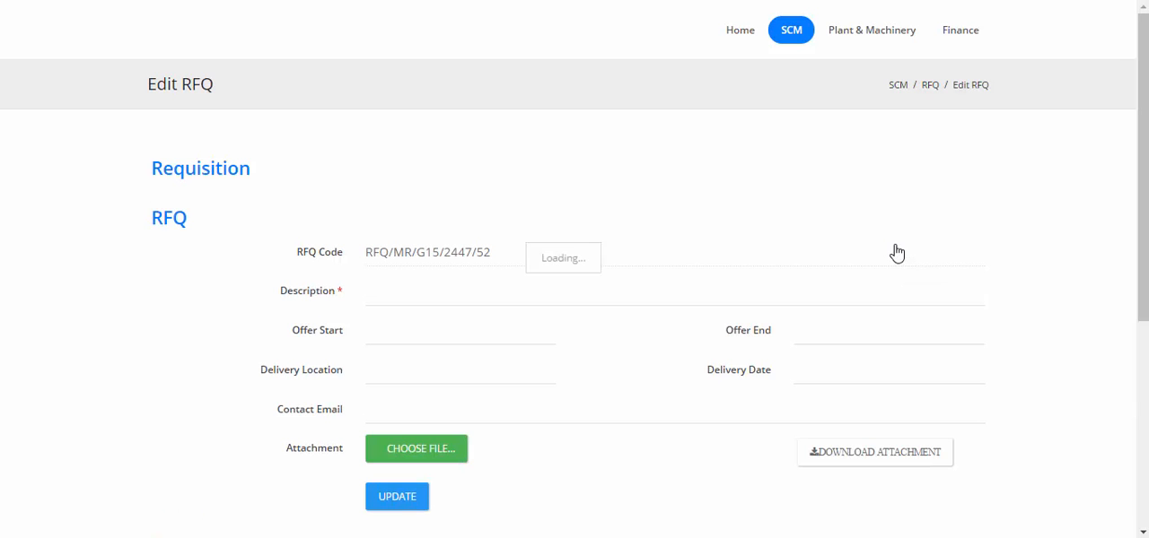
Add the supplier Skyway RMC Plants Pvt Ltd to the RFQ as another participant.
scroll(896, 253, "down", 10)
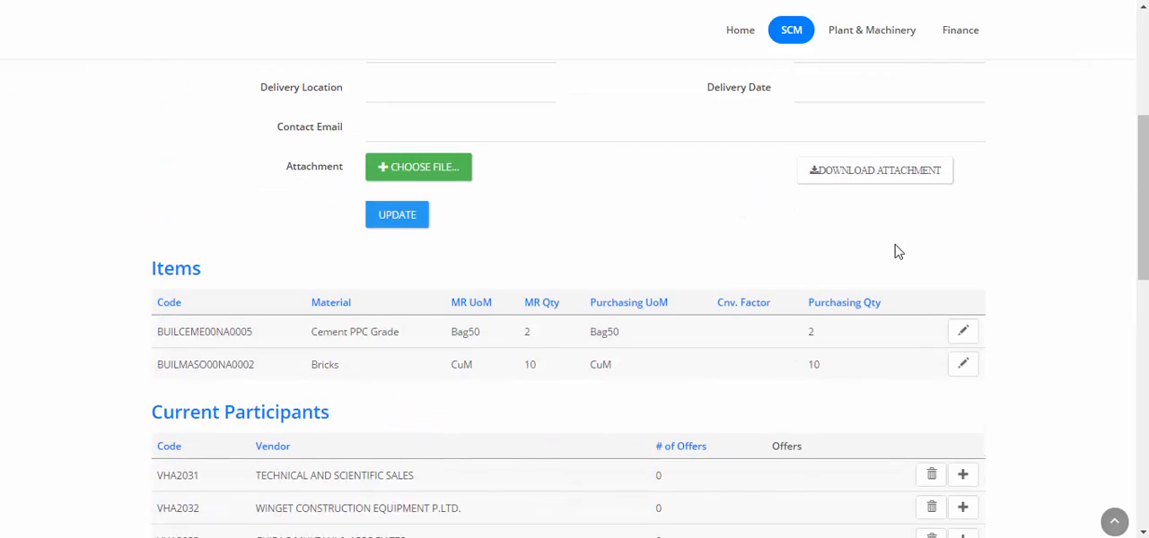
scroll(892, 250, "up", 4)
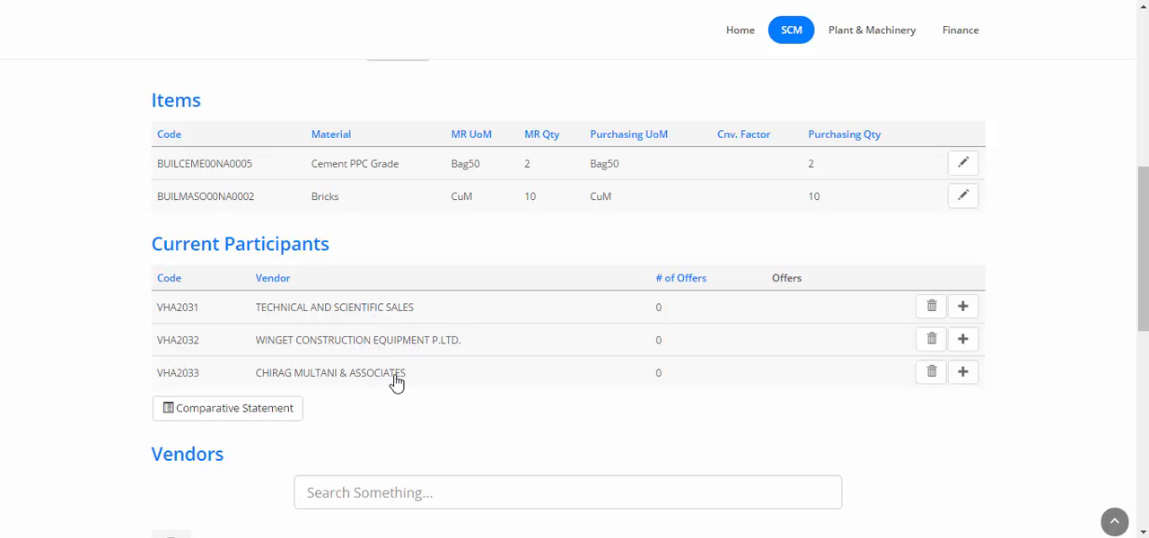
scroll(460, 384, "down", 4)
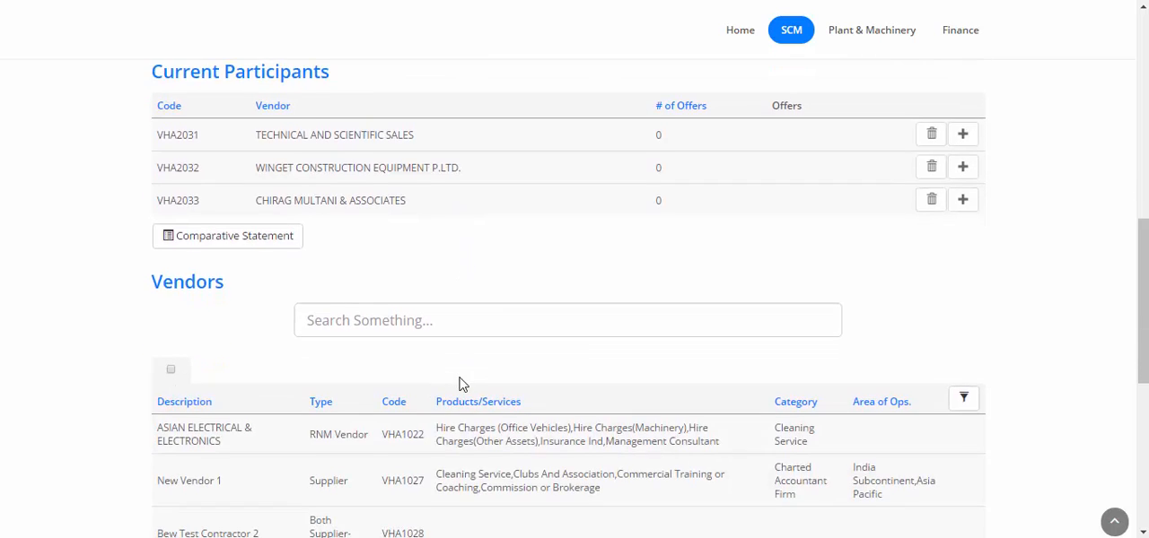
scroll(459, 384, "down", 2)
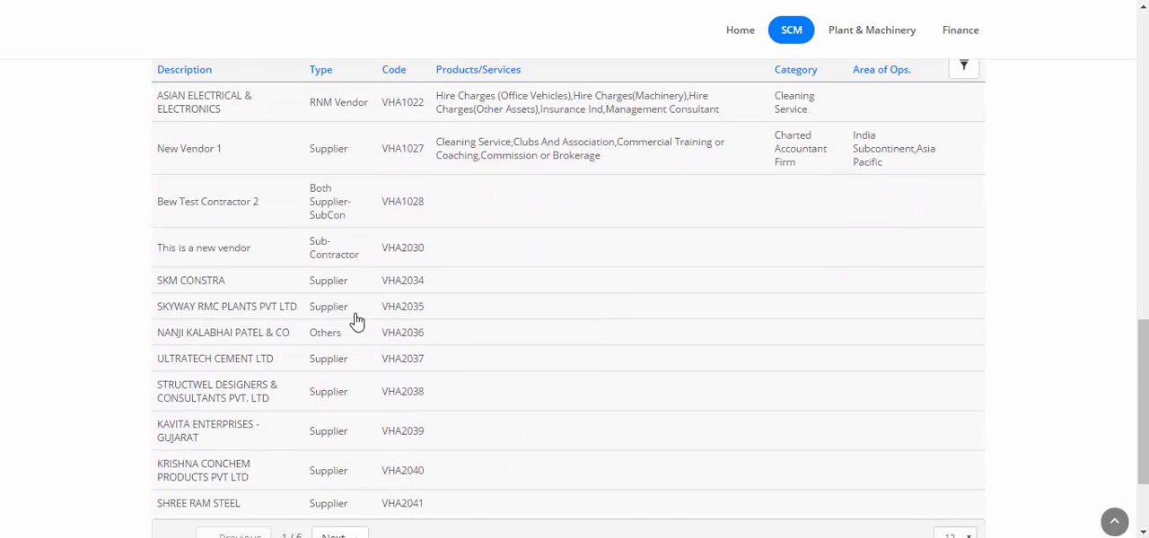
scroll(602, 357, "down", 2)
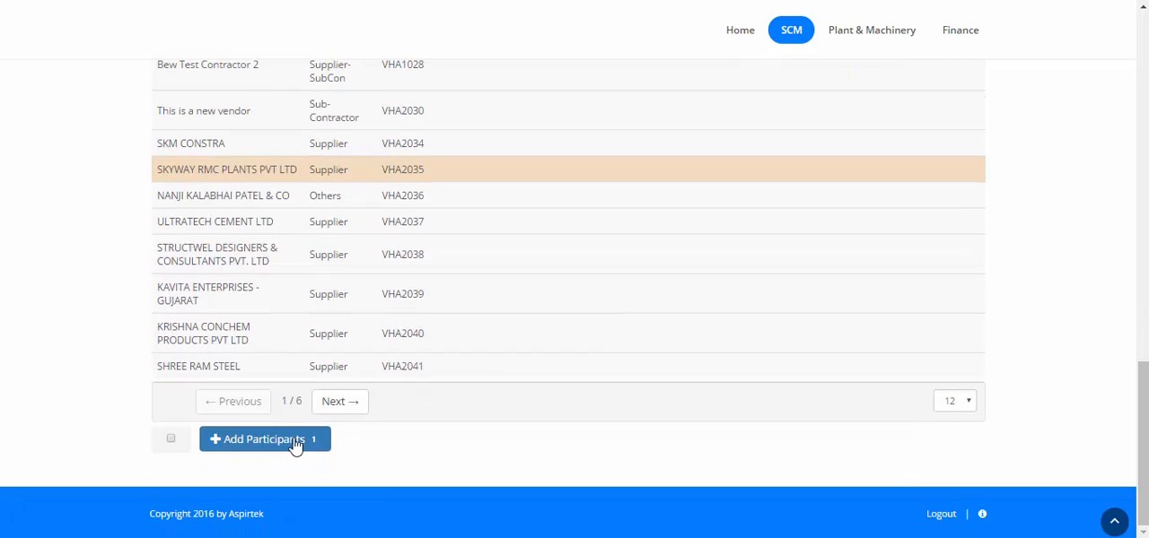
left_click(284, 443)
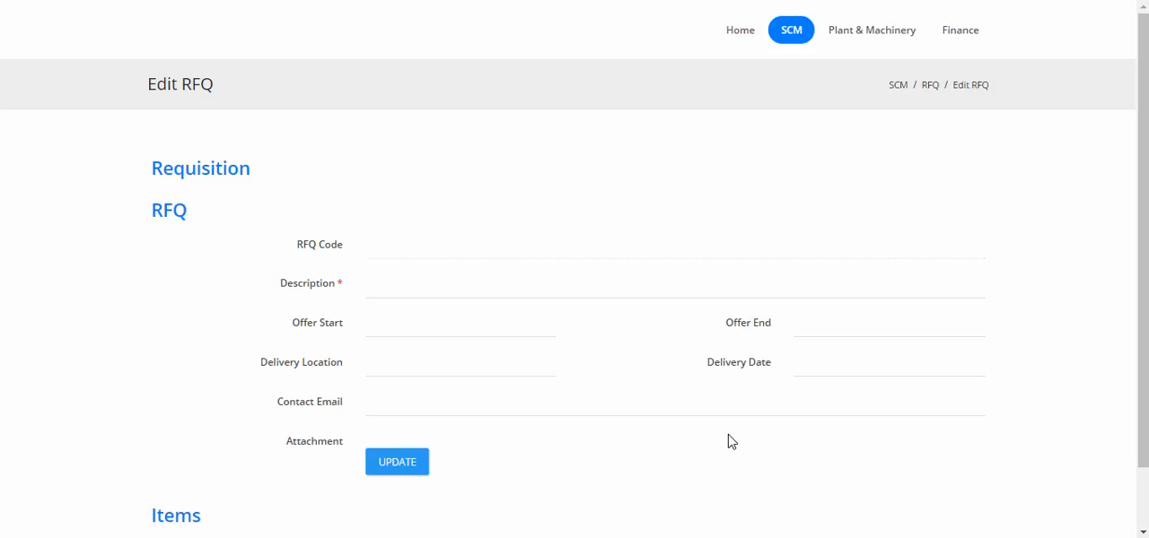
Enter "This an RFQ for Cement and Bricks" as the RFQ description.
scroll(728, 437, "down", 1)
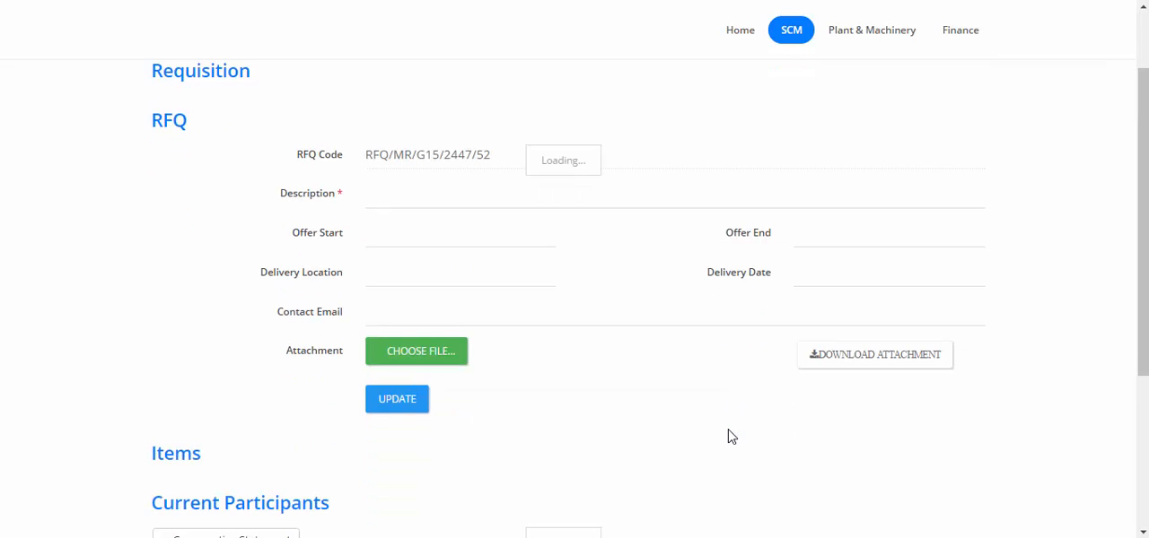
scroll(728, 435, "up", 1)
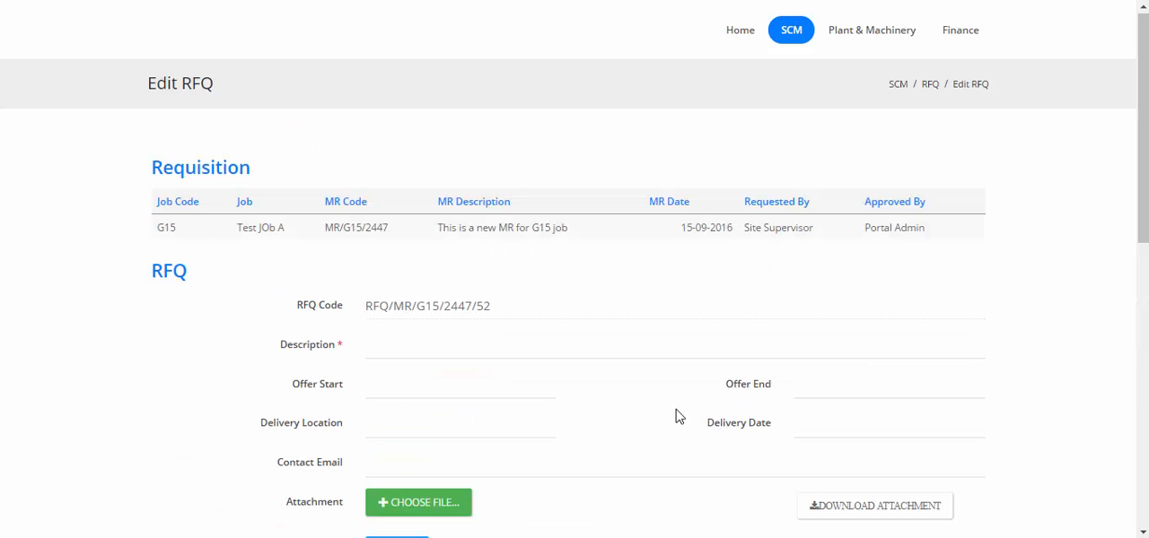
scroll(616, 392, "down", 7)
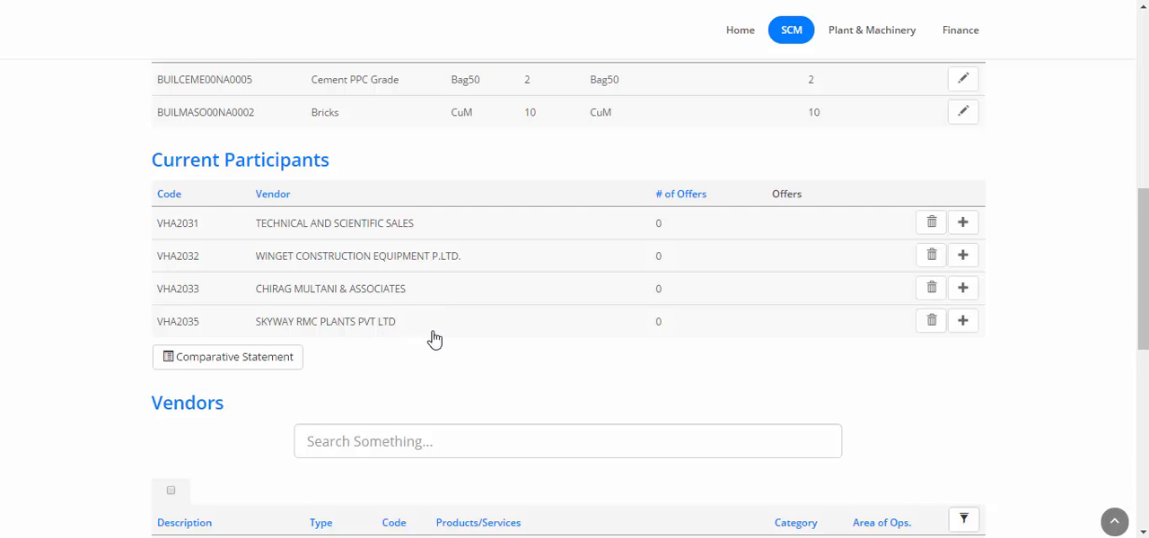
scroll(434, 339, "up", 5)
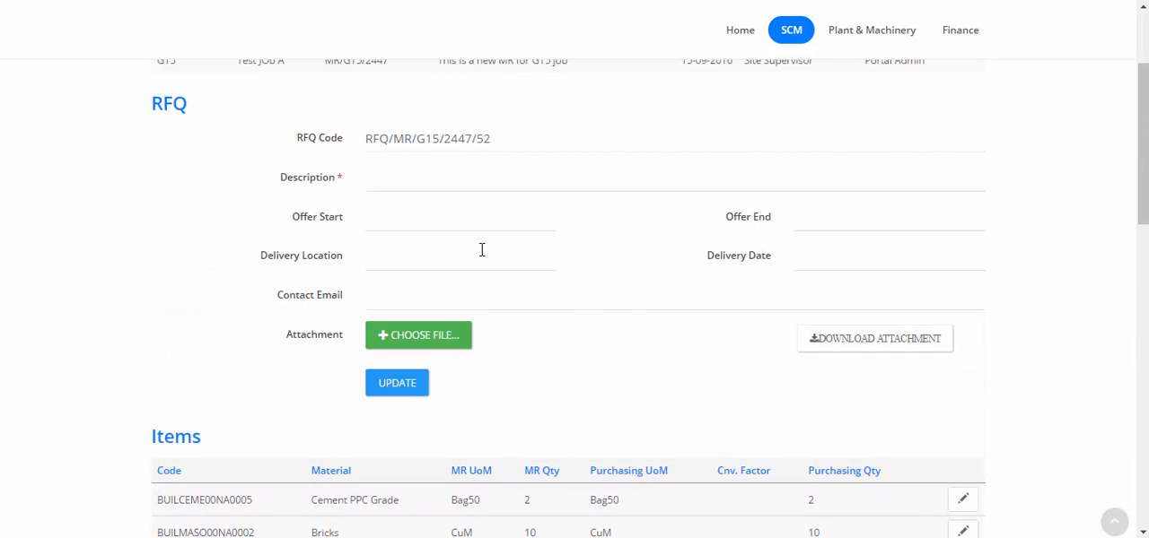
left_click(474, 182)
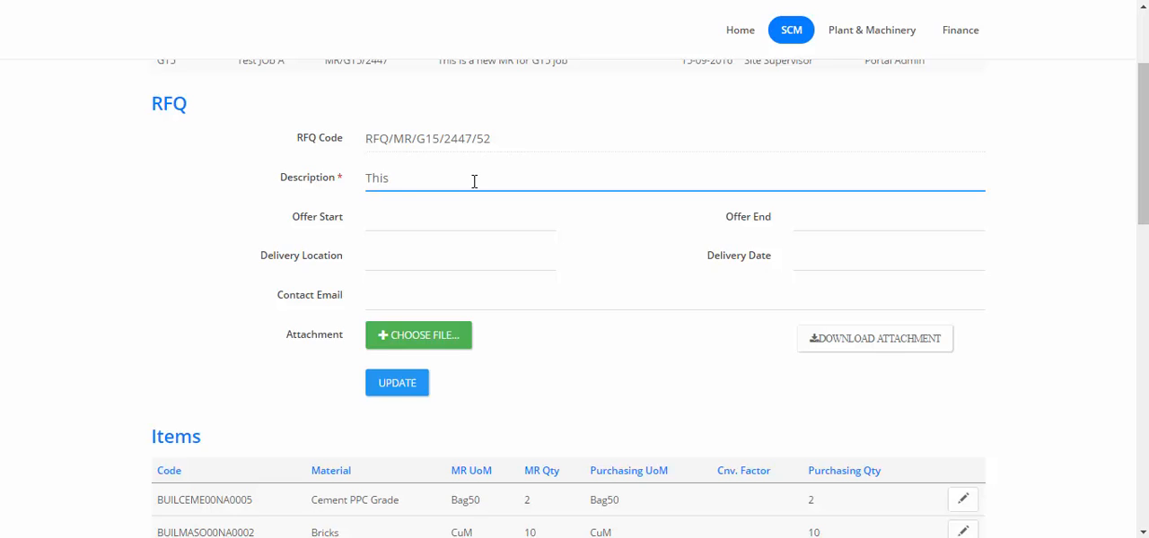
type("This an RFQ for Cement and Bricks")
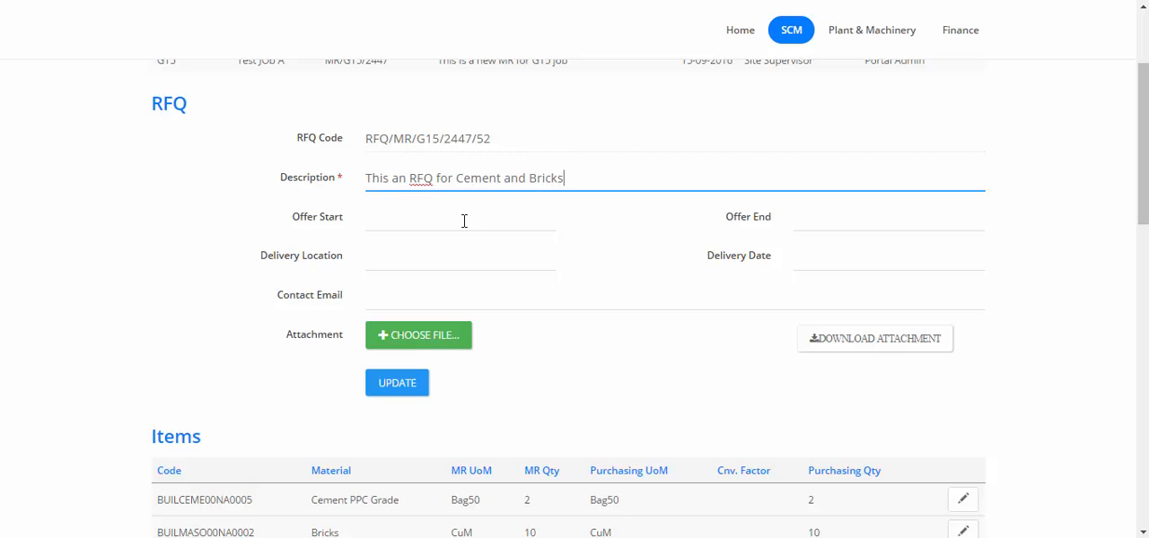
Set the offer start to 01-09-2016 and the offer end to 31-10-2016.
left_click(464, 221)
left_click(491, 302)
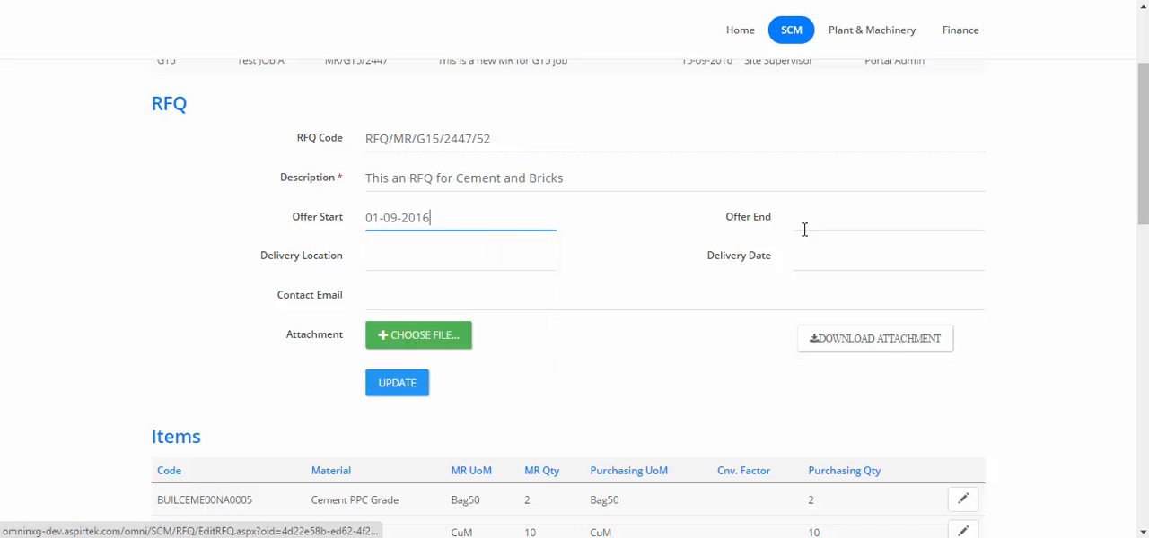
left_click(817, 217)
left_click(963, 248)
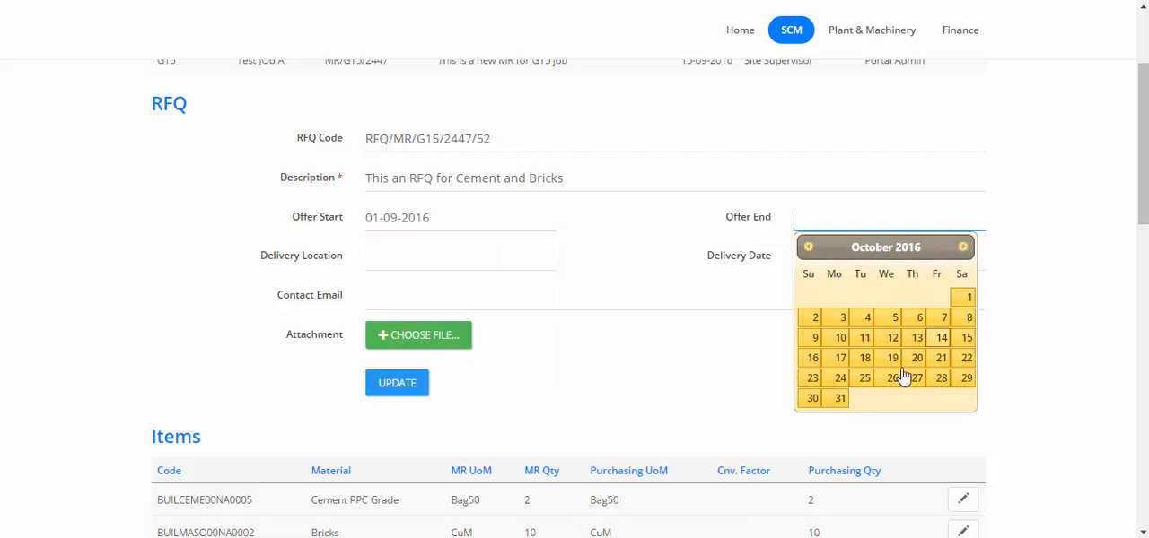
left_click(840, 401)
Set the delivery location to "At Site" and the delivery date to 01-11-2016.
left_click(469, 255)
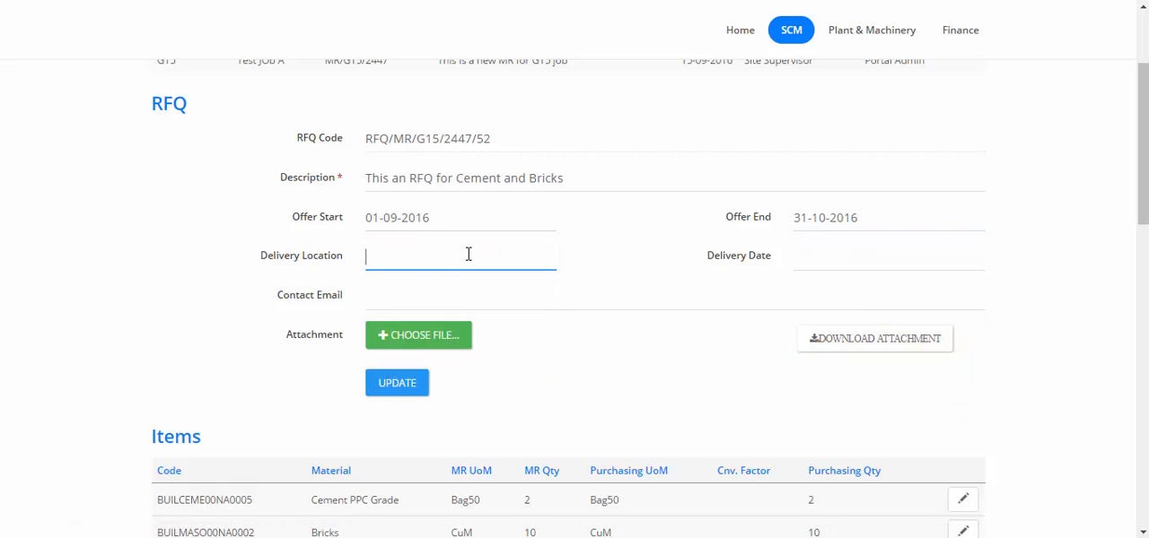
type("At Site")
left_click(980, 254)
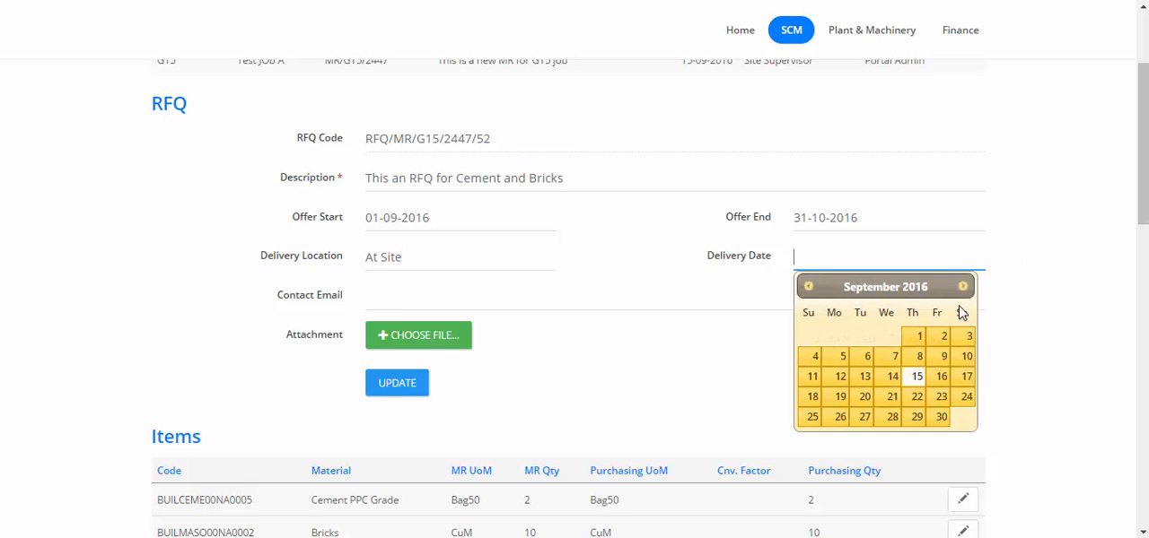
left_click(962, 286)
left_click(962, 287)
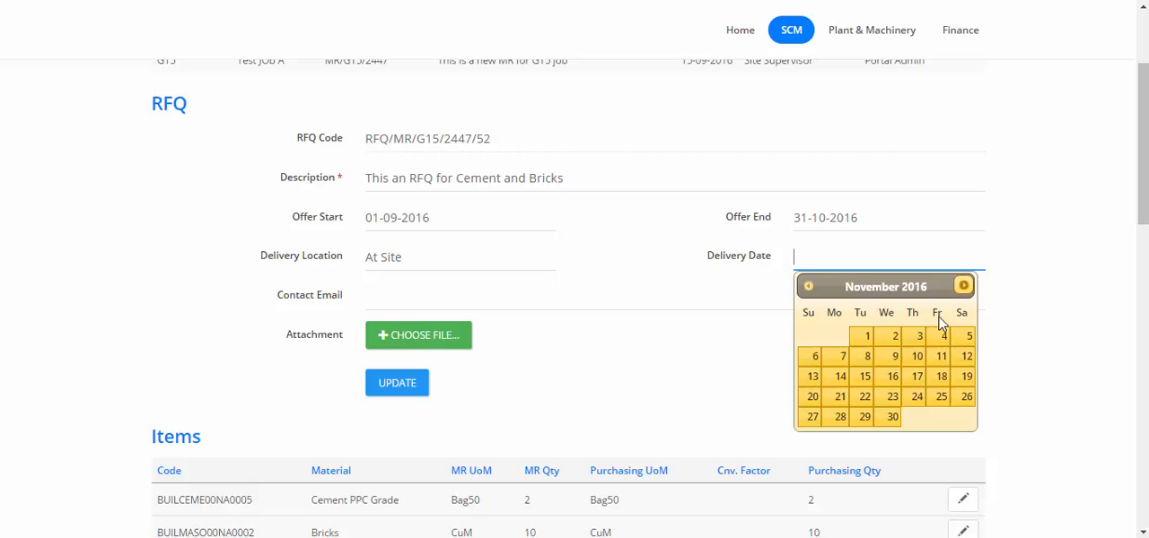
left_click(868, 337)
Enter the contact e-mail address for the RFQ and save the updated RFQ details.
left_click(733, 298)
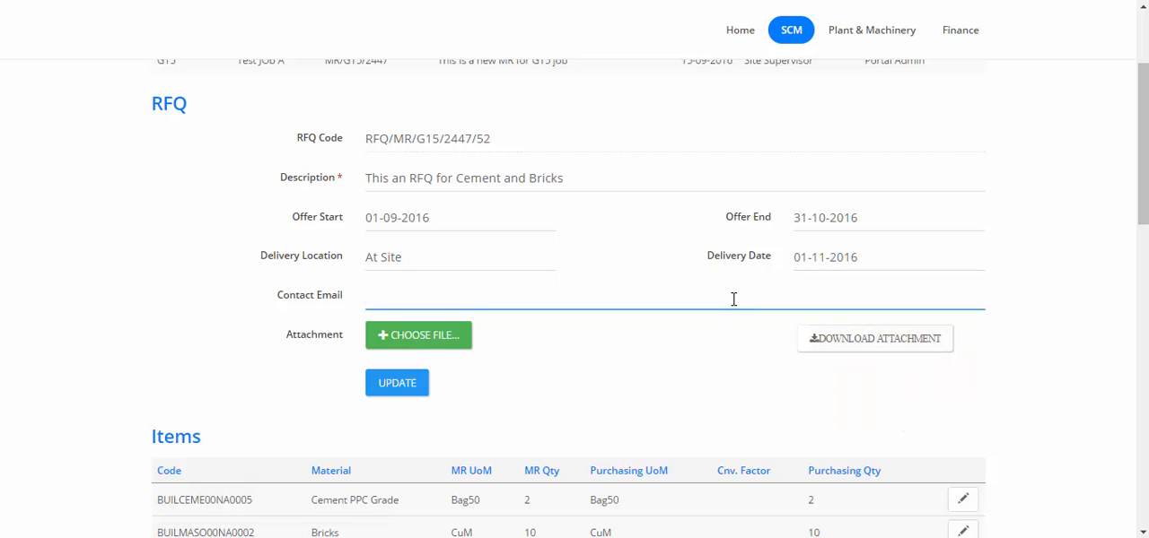
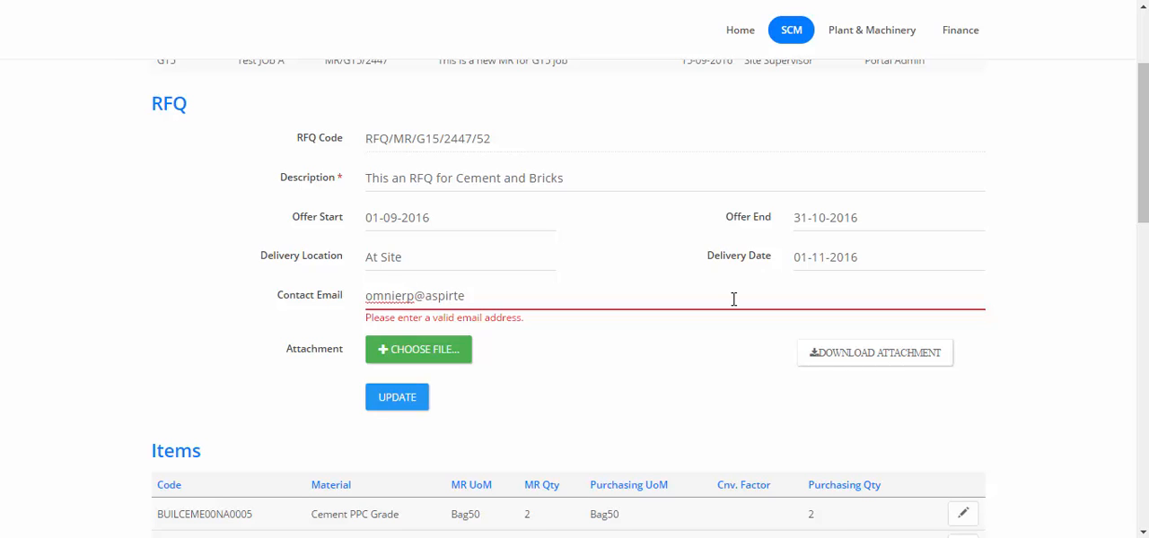
left_click(700, 393)
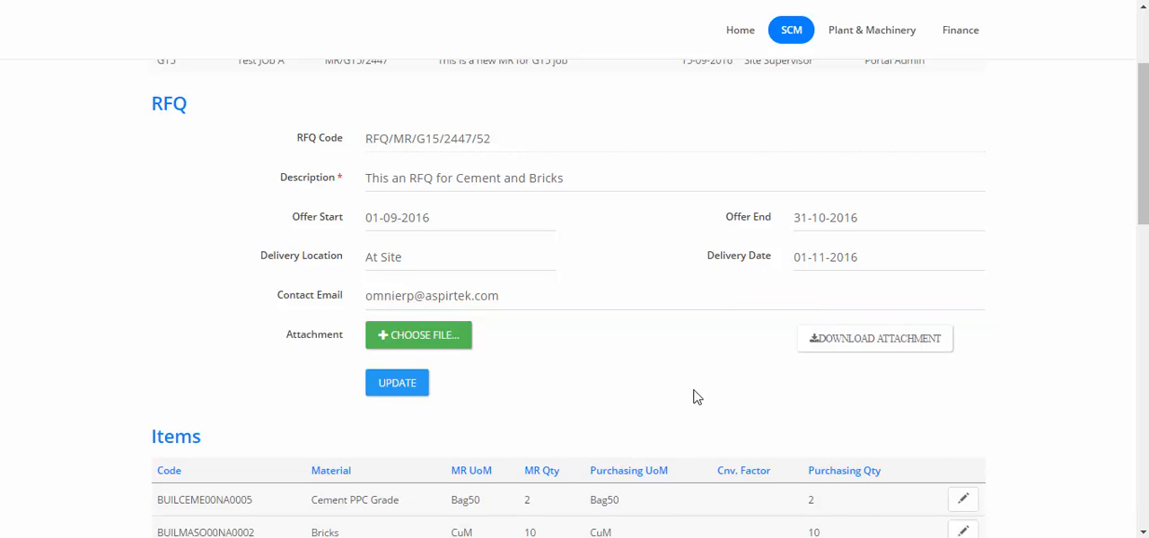
left_click(415, 393)
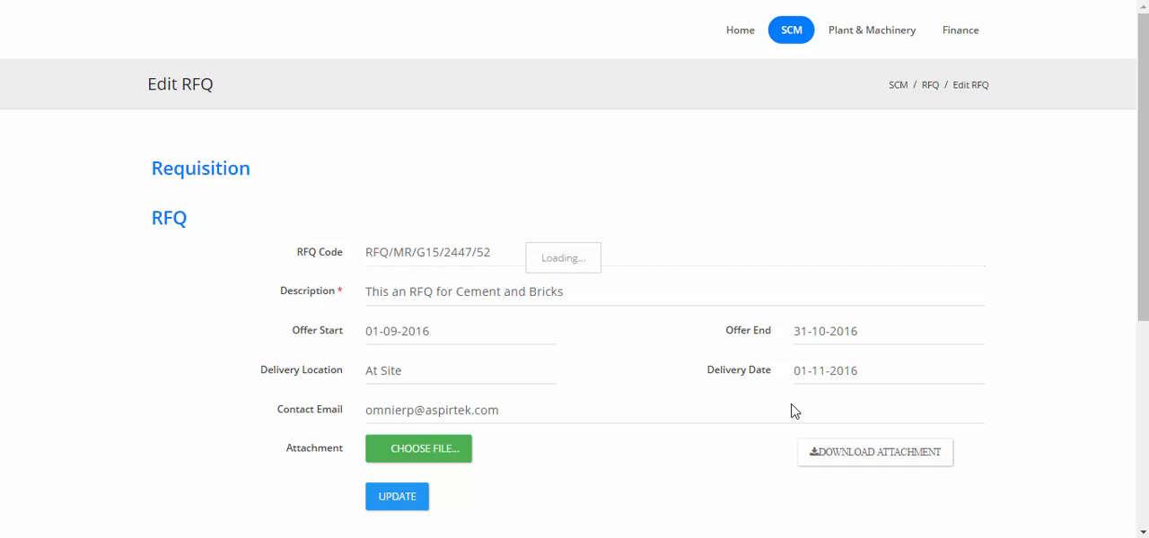
Return to the RFQ list and search it for 2447.
scroll(795, 411, "down", 1)
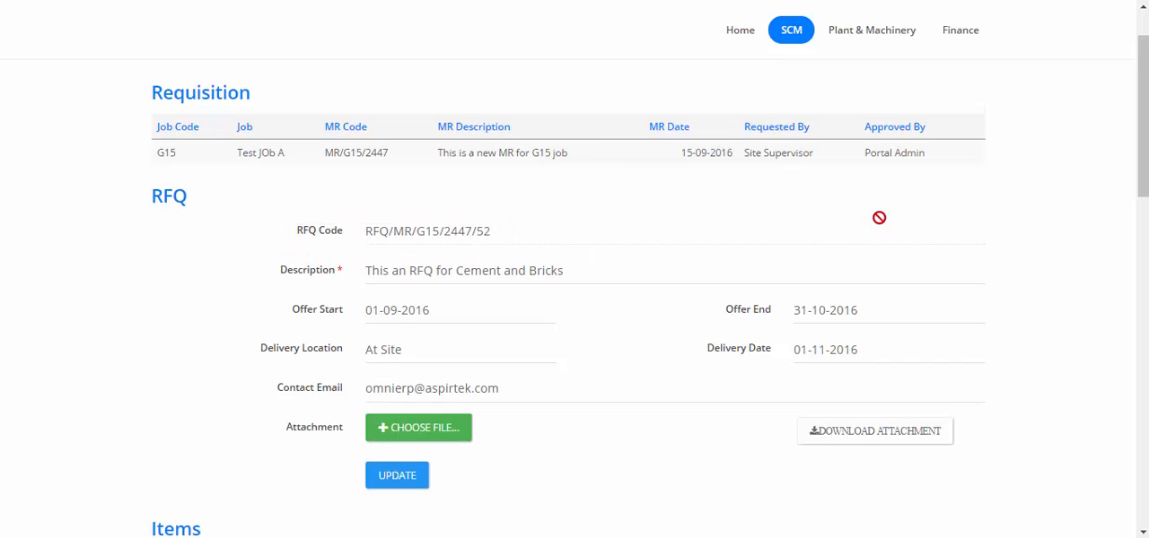
scroll(983, 137, "up", 1)
left_click(929, 86)
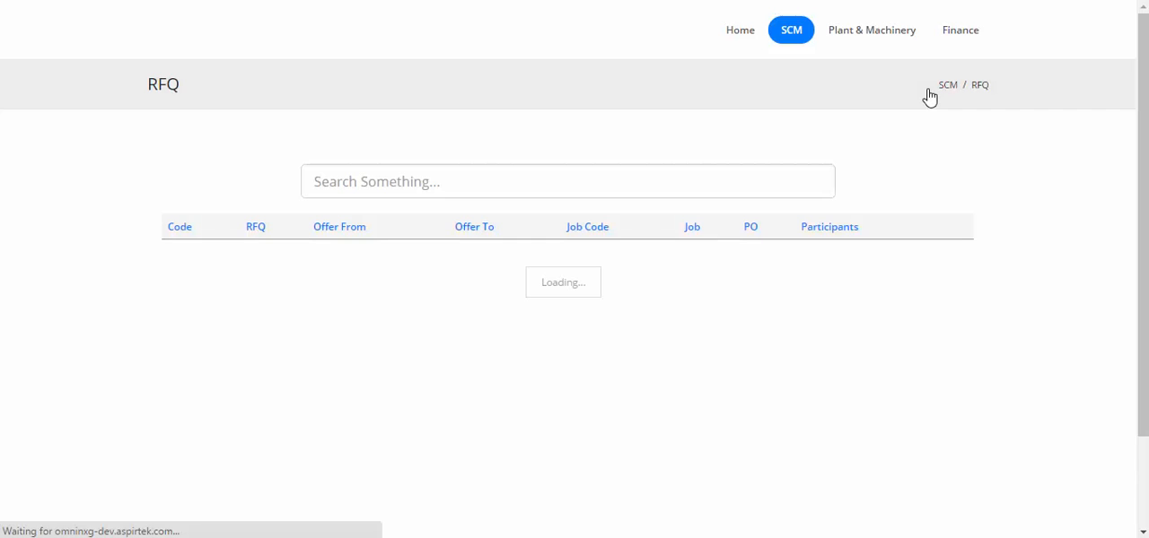
left_click(671, 179)
type("2")
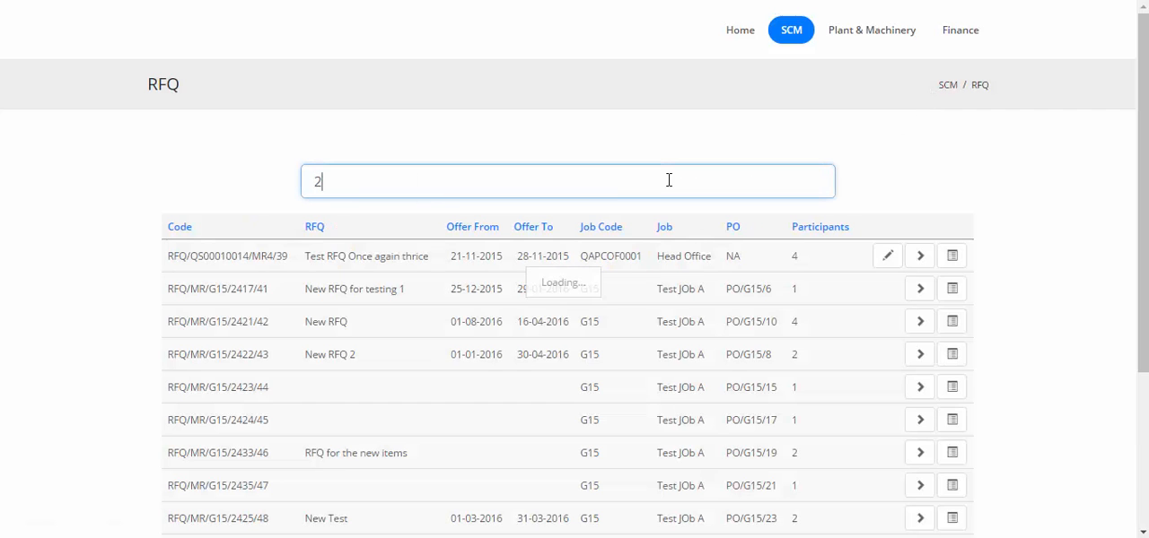
type("447")
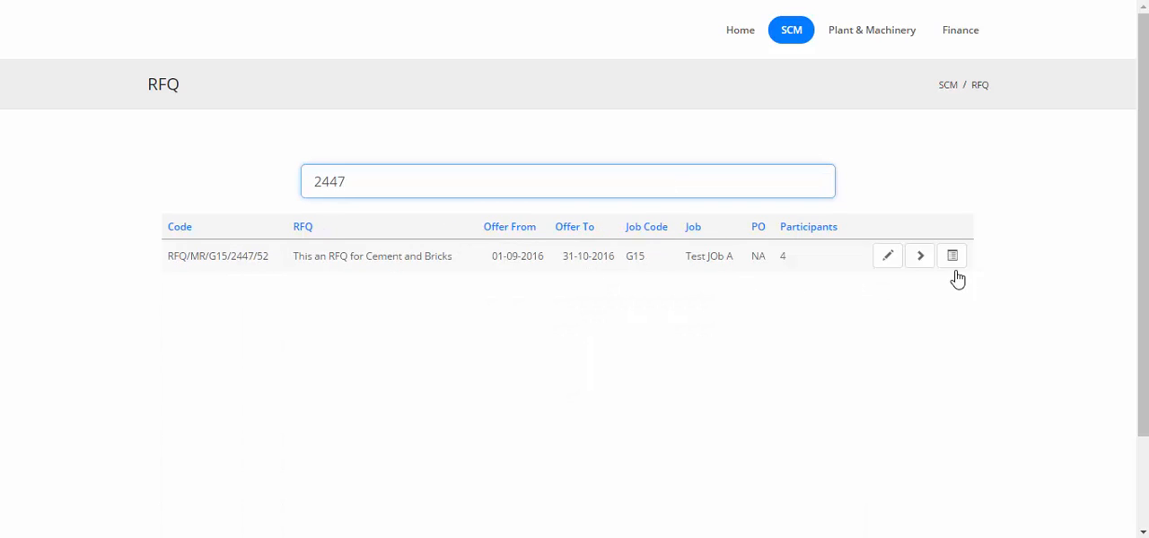
Open the report view of the Cement and Bricks RFQ and examine its items, terms and available export formats.
left_click(925, 263)
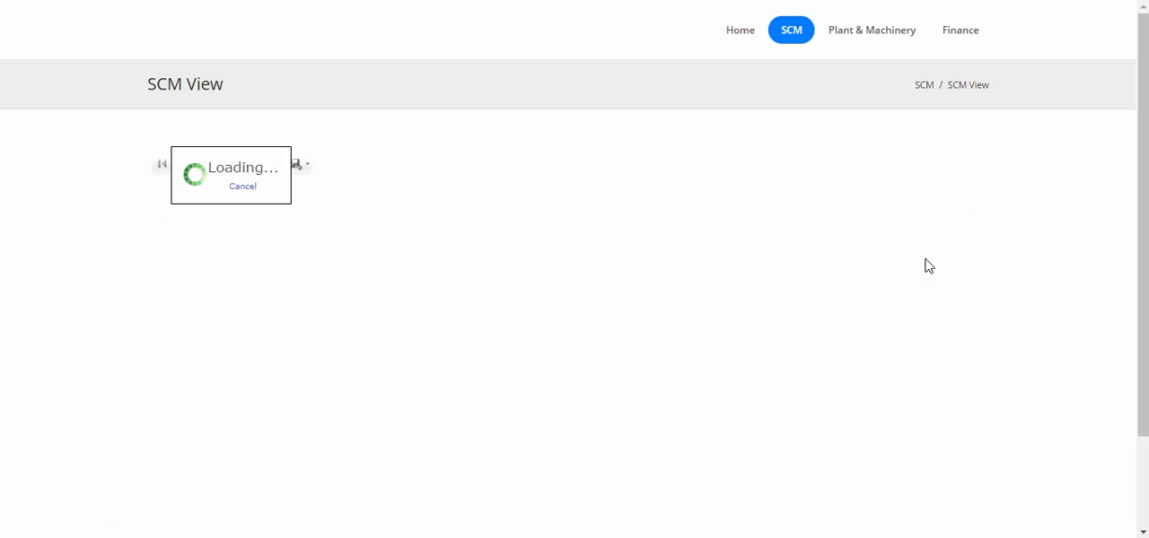
scroll(528, 311, "down", 2)
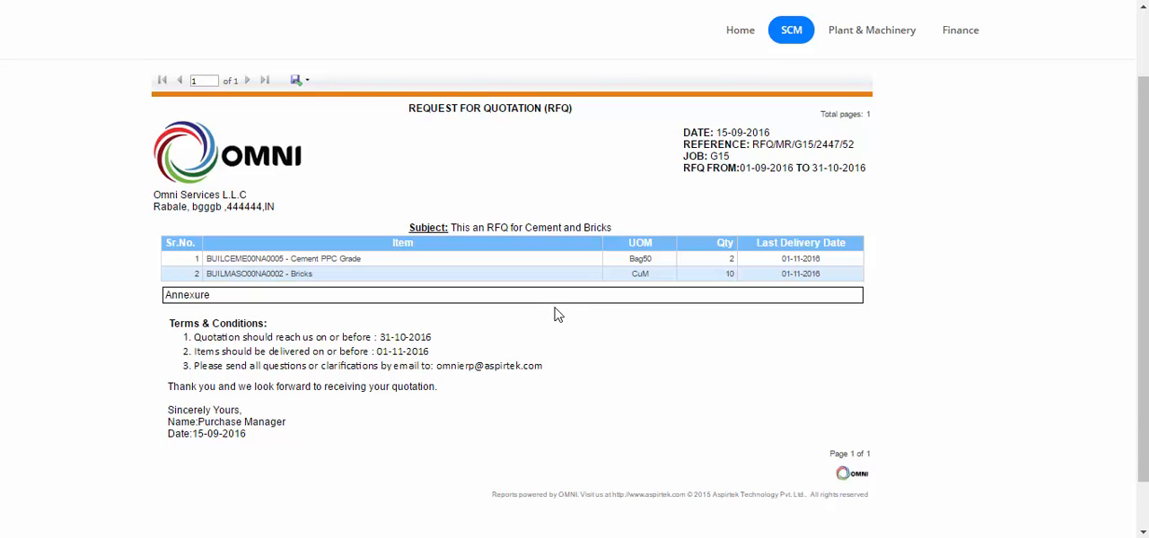
scroll(556, 314, "up", 2)
left_click(301, 165)
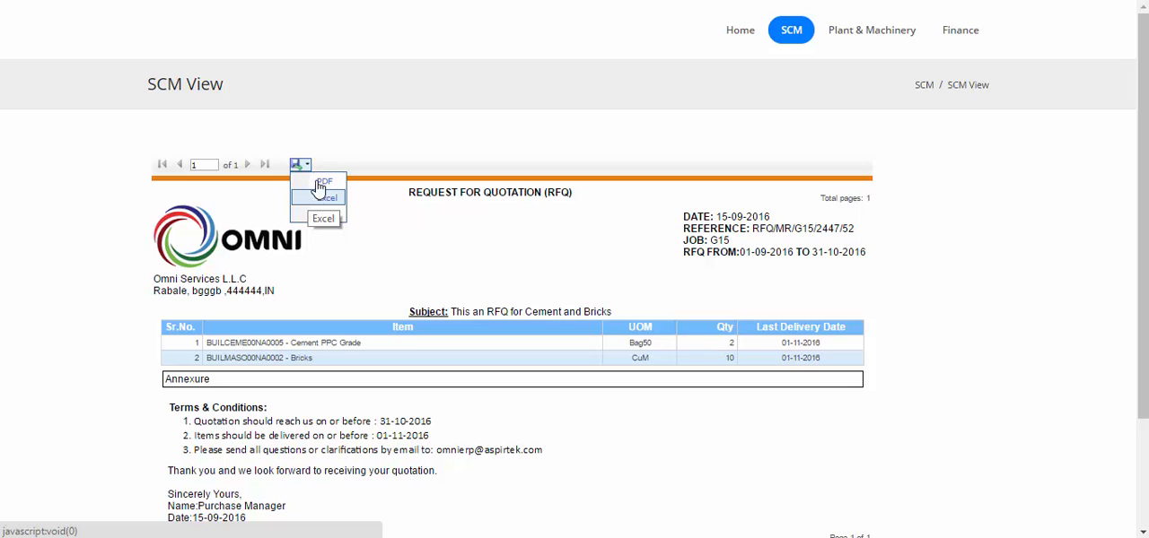
left_click(358, 155)
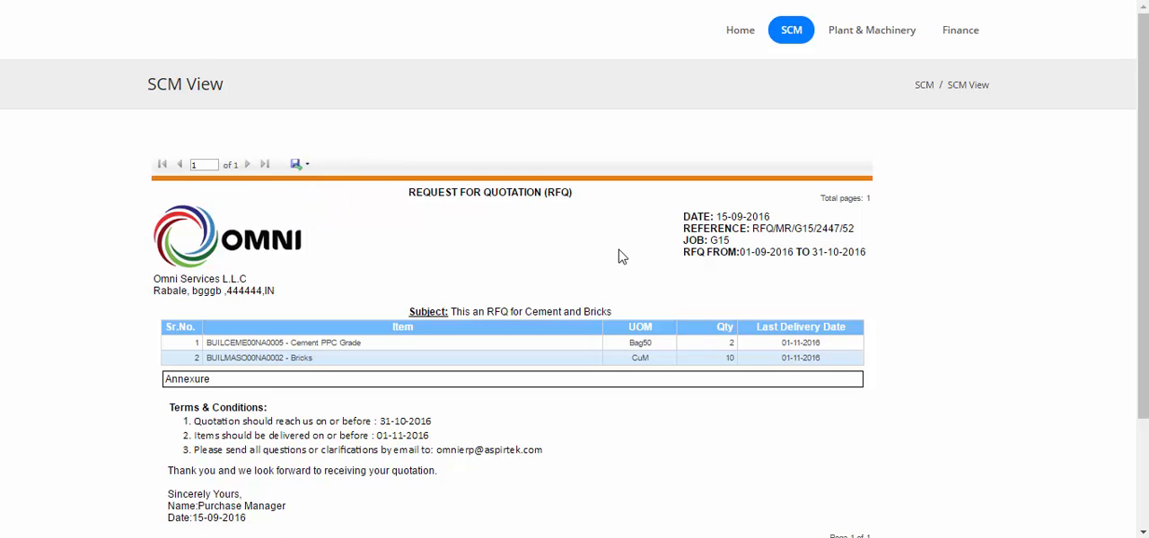
scroll(619, 256, "down", 3)
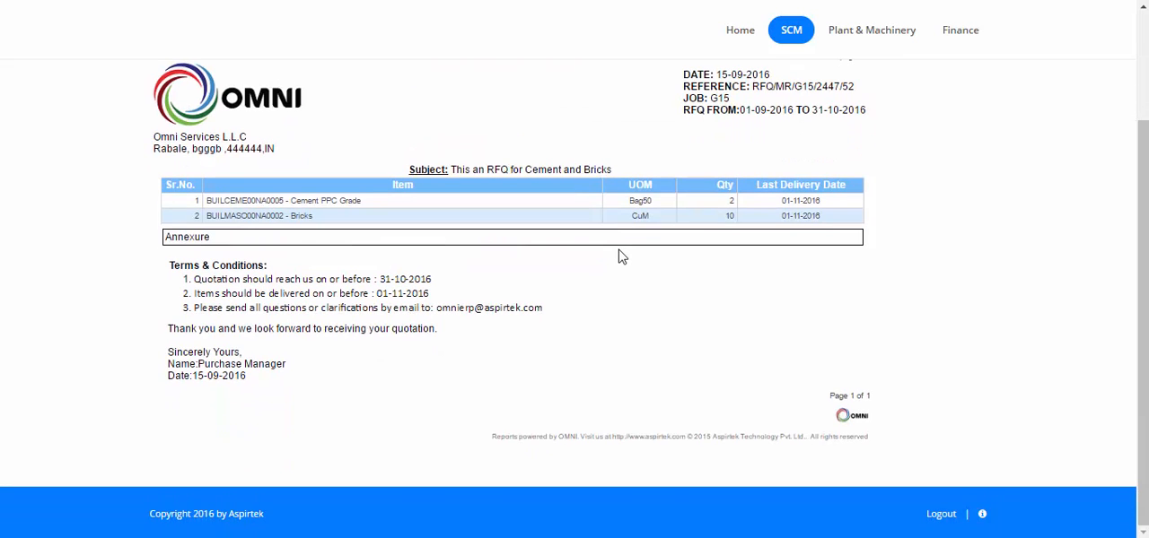